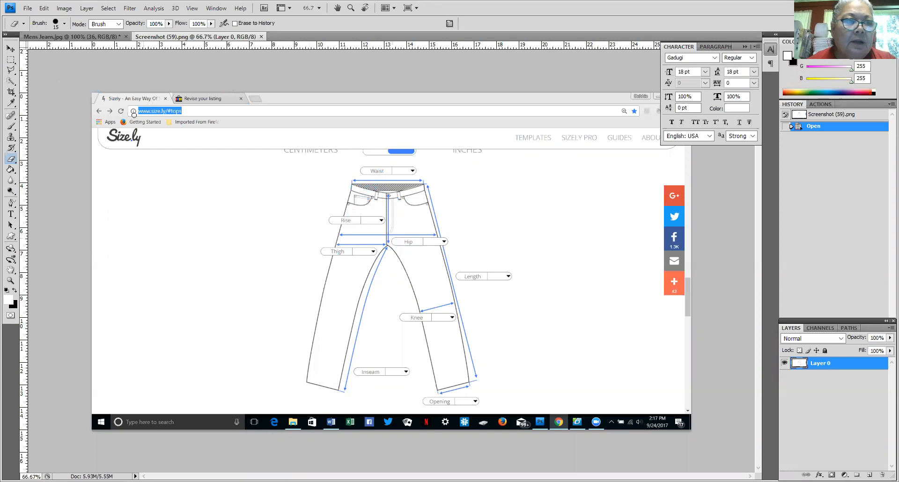
Crop the screenshot to a rectangular area around the jeans diagram and its measurement labels
left_click(10, 60)
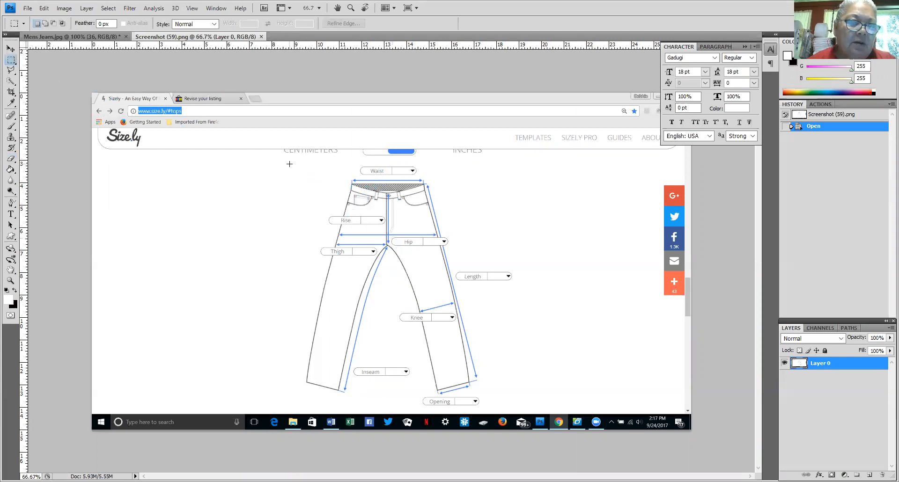
mouse_move(401, 295)
left_mouse_down()
mouse_move(513, 386)
mouse_move(516, 410)
left_mouse_up()
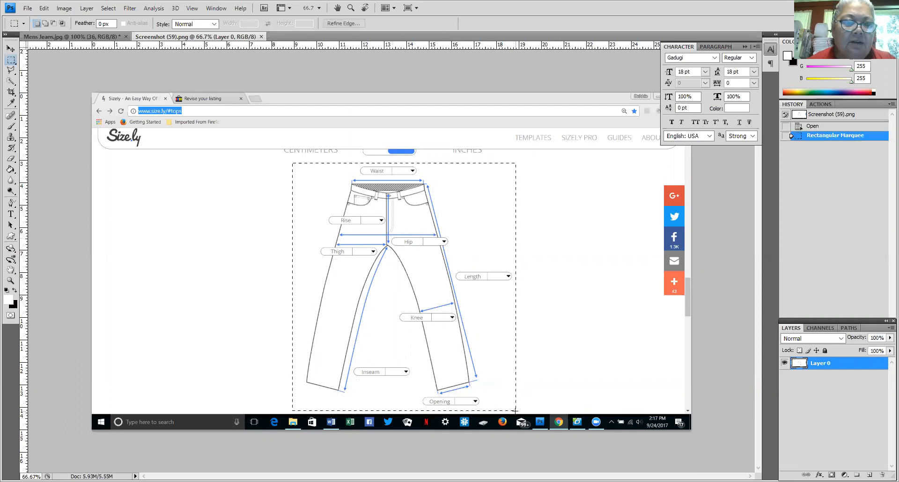
left_click(64, 8)
left_click(72, 127)
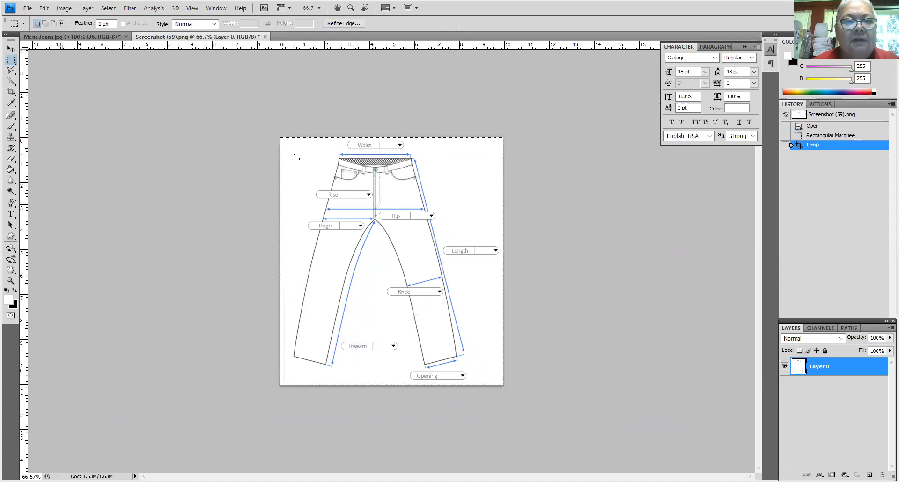
Try to save the cropped diagram as a JPEG over Mens Jeans.jpg in the Sizely Blanks folder inside Buy and Sell
left_click(28, 9)
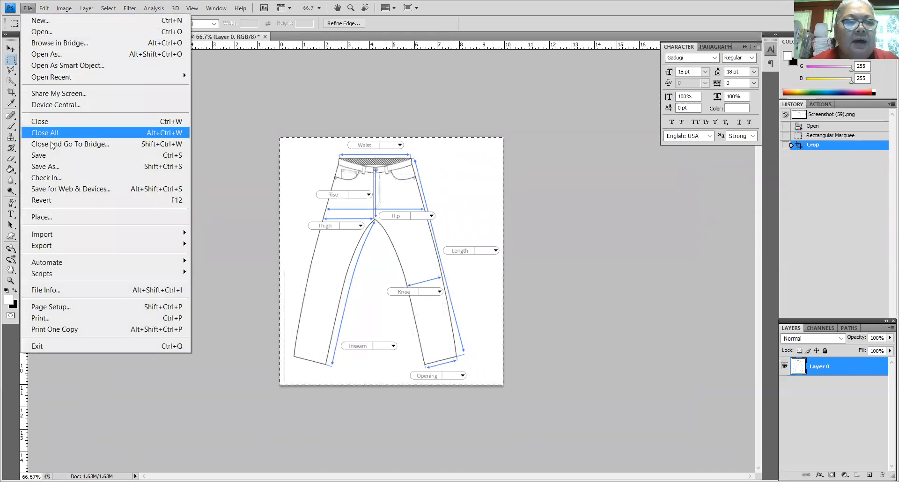
left_click(45, 166)
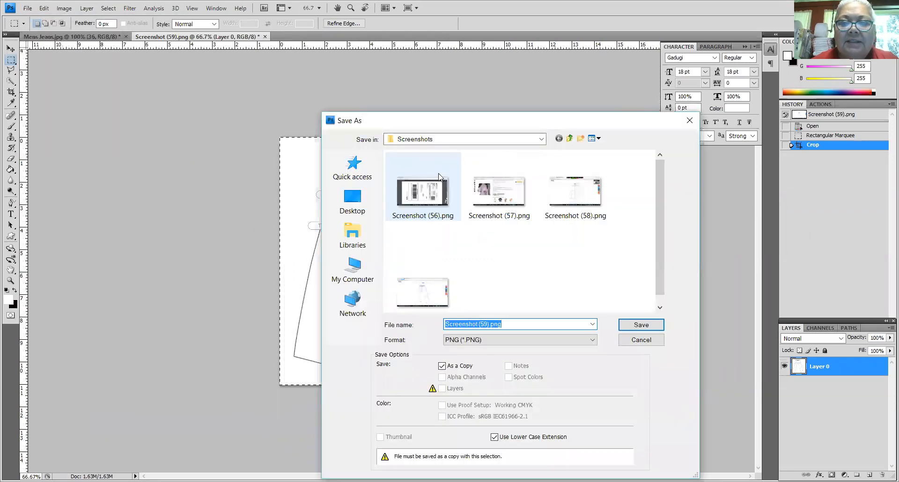
left_click(352, 201)
double_click(538, 262)
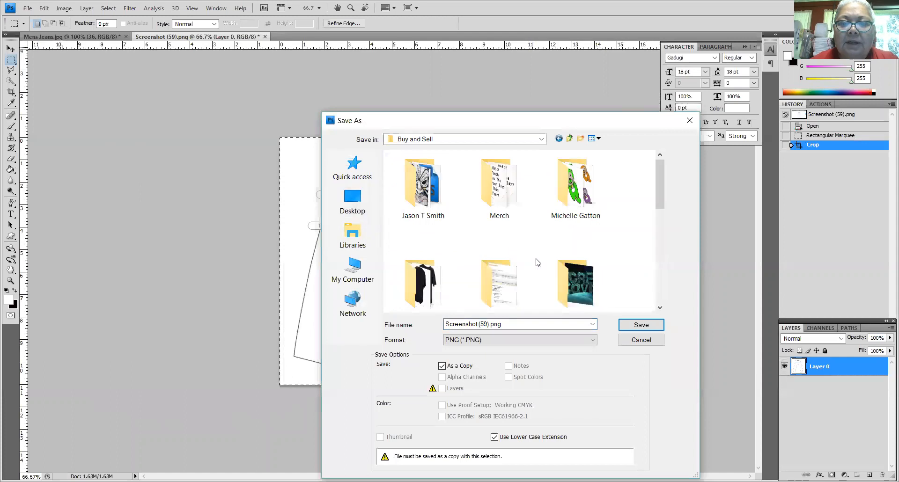
scroll(448, 253, "down", 5)
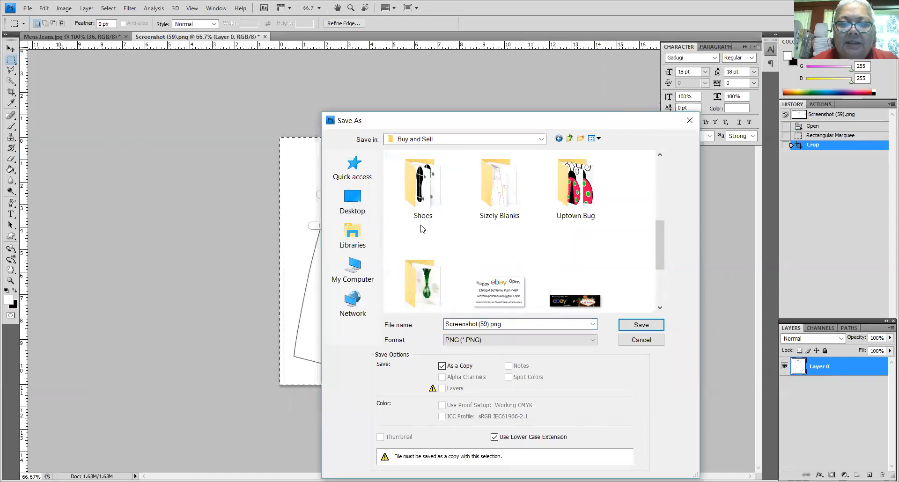
double_click(490, 199)
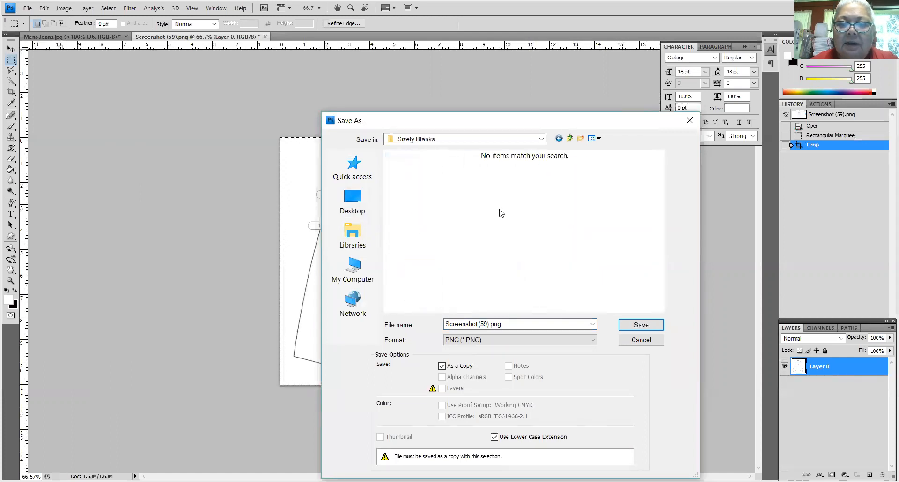
left_click(594, 340)
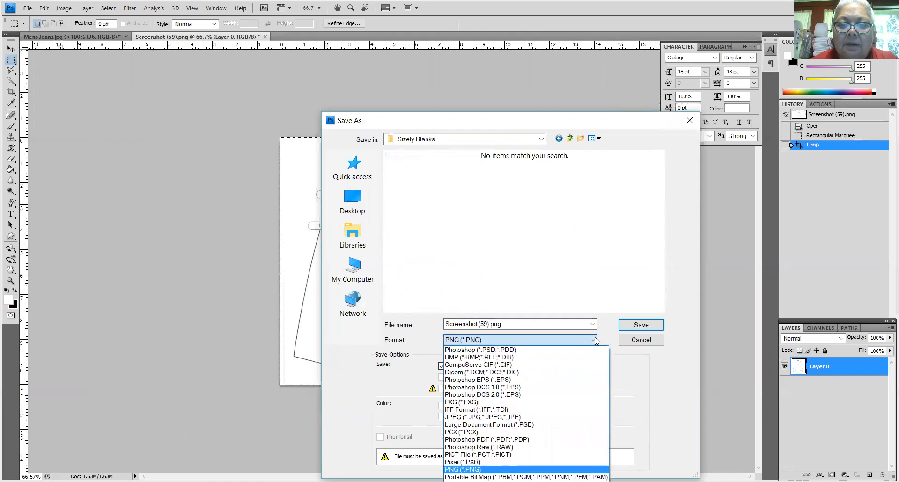
left_click(492, 418)
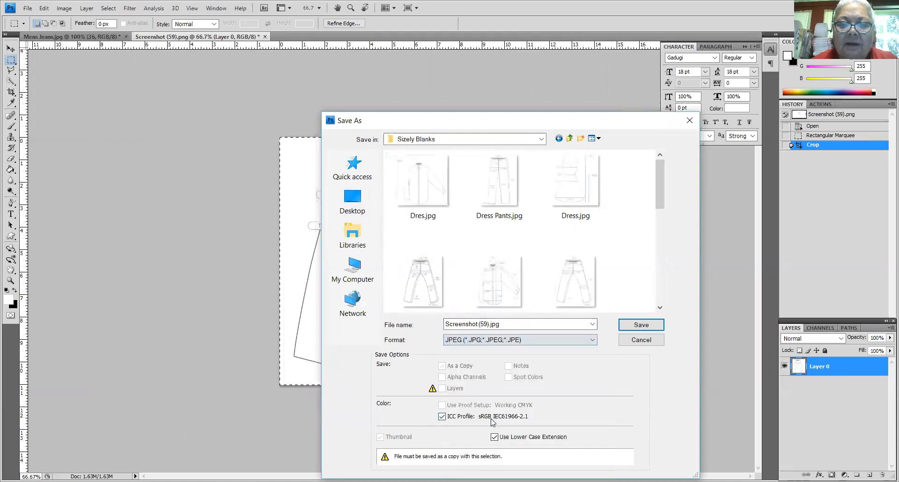
scroll(594, 223, "down", 2)
left_click(591, 209)
left_click(633, 328)
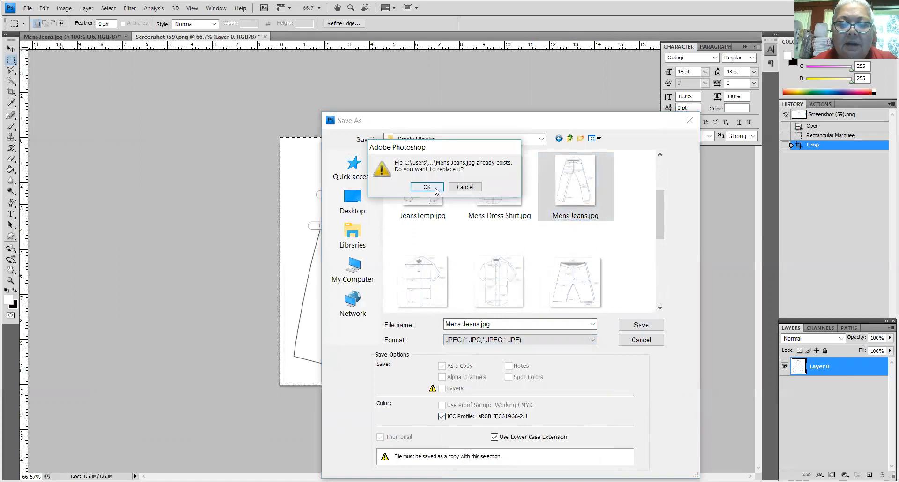
key("Return")
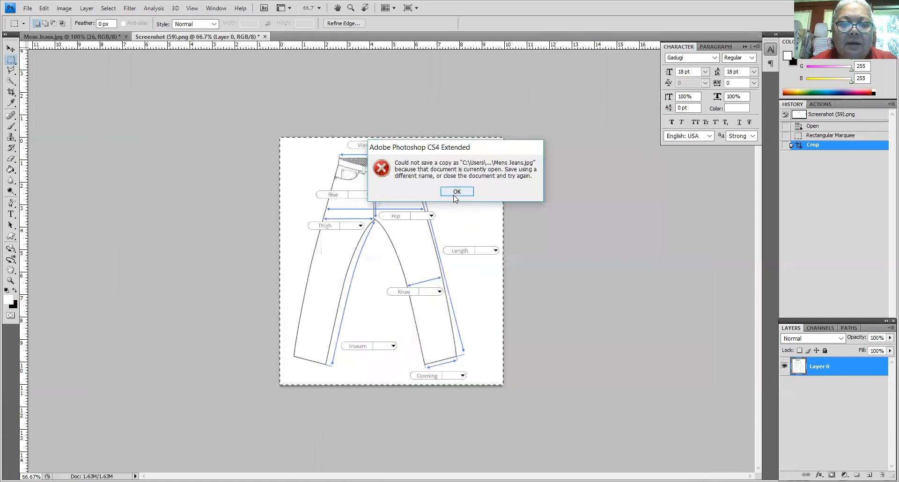
left_click(458, 195)
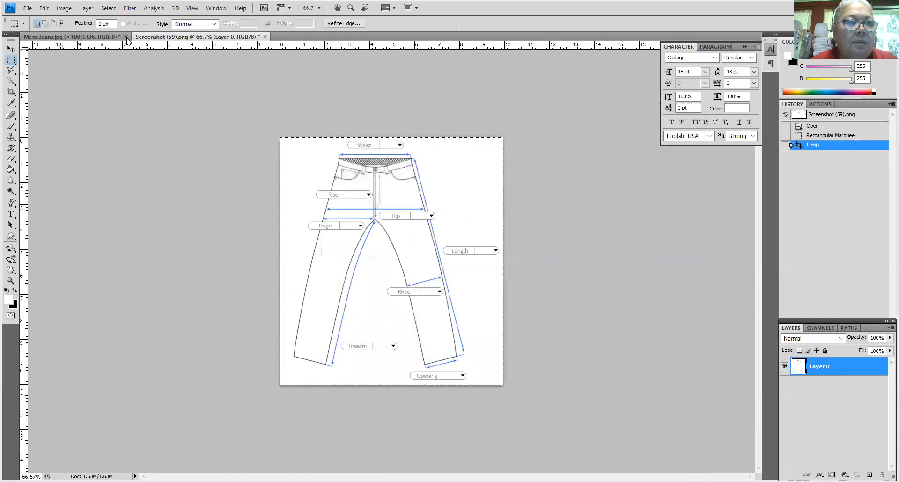
Close the Mens Jeans.jpg document without saving its changes
left_click(125, 36)
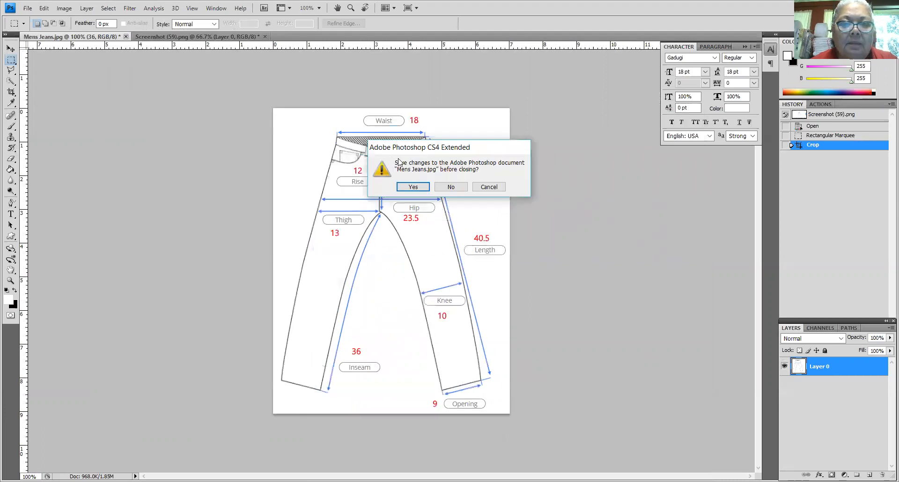
left_click(450, 187)
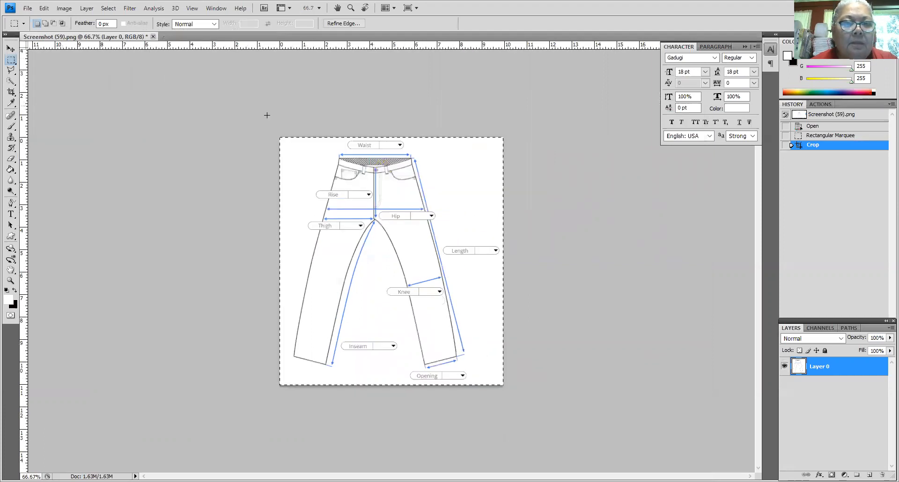
Save the cropped diagram as a JPEG named Jean in Buy and Sell's Sizely Blanks folder, at maximum quality 12
left_click(28, 8)
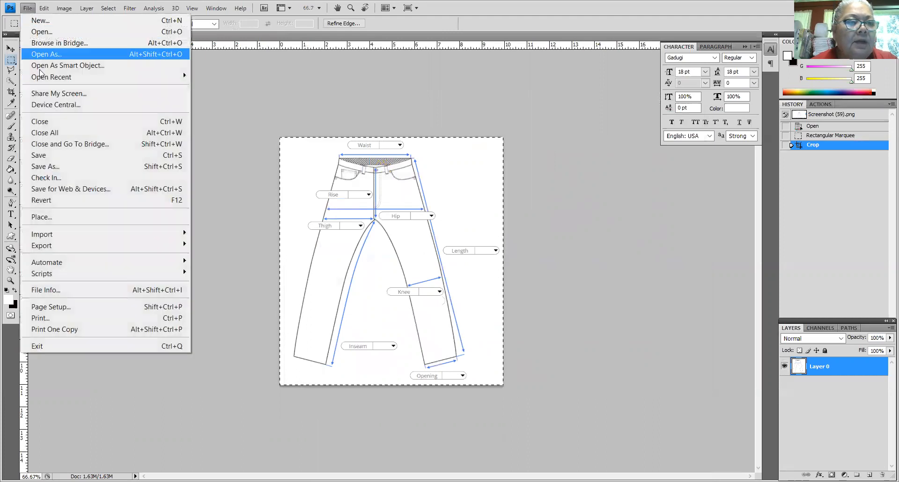
left_click(44, 164)
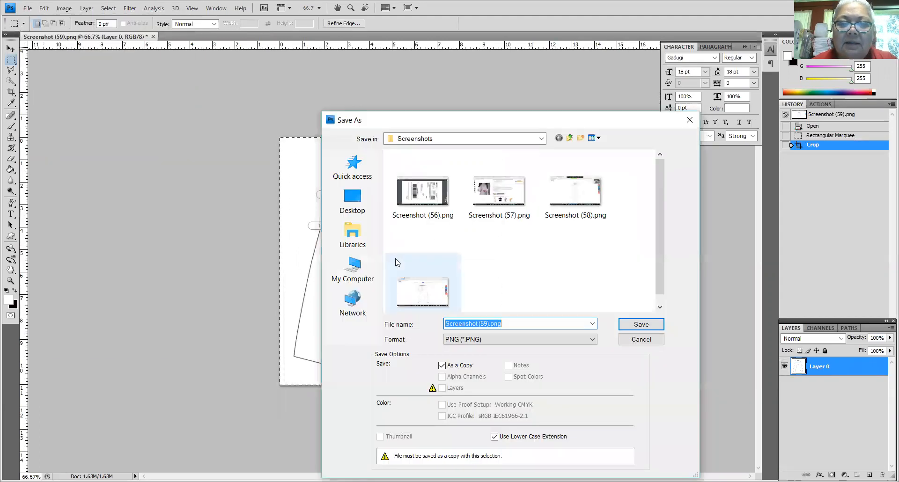
left_click(359, 206)
double_click(542, 257)
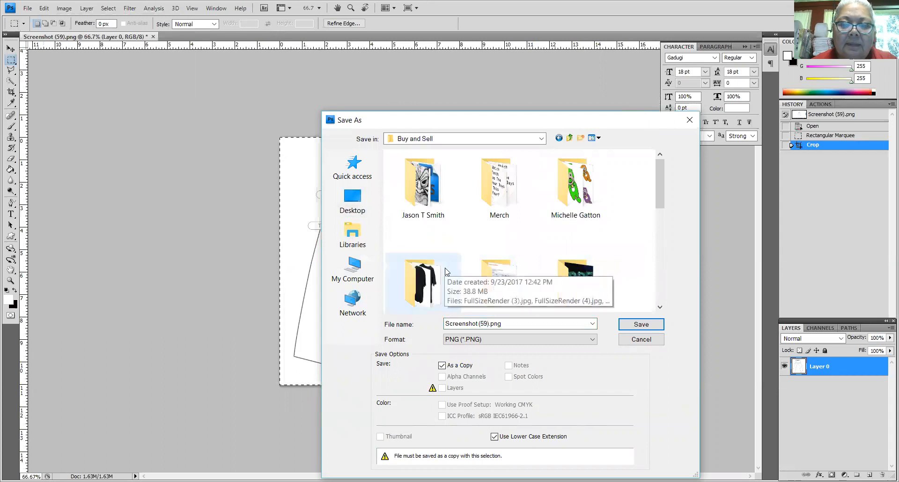
scroll(438, 262, "down", 3)
scroll(489, 249, "down", 3)
double_click(496, 211)
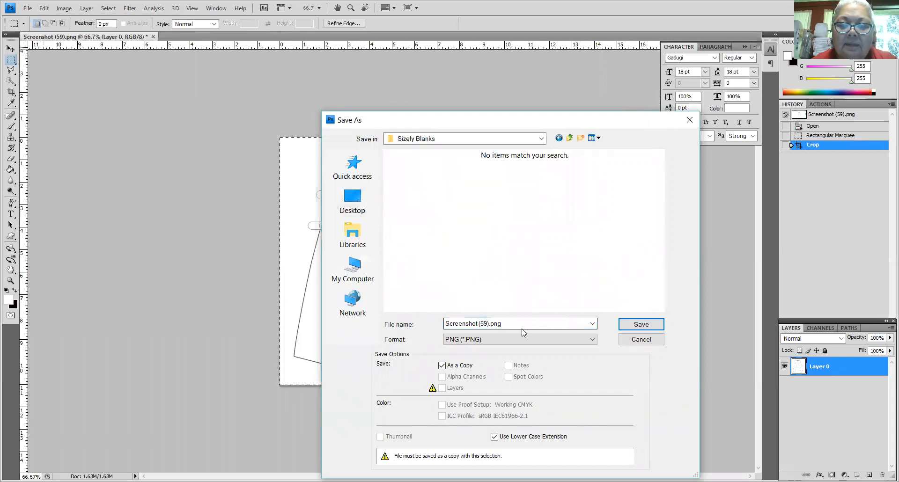
left_click(546, 338)
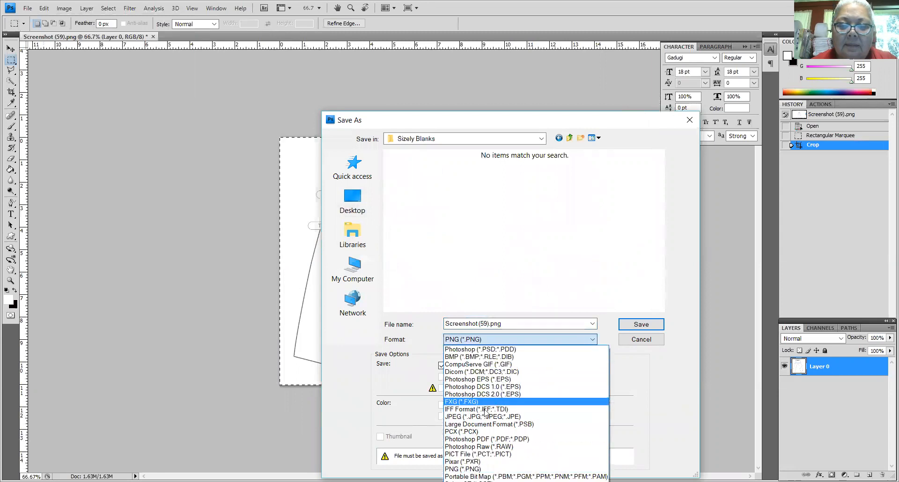
left_click(479, 417)
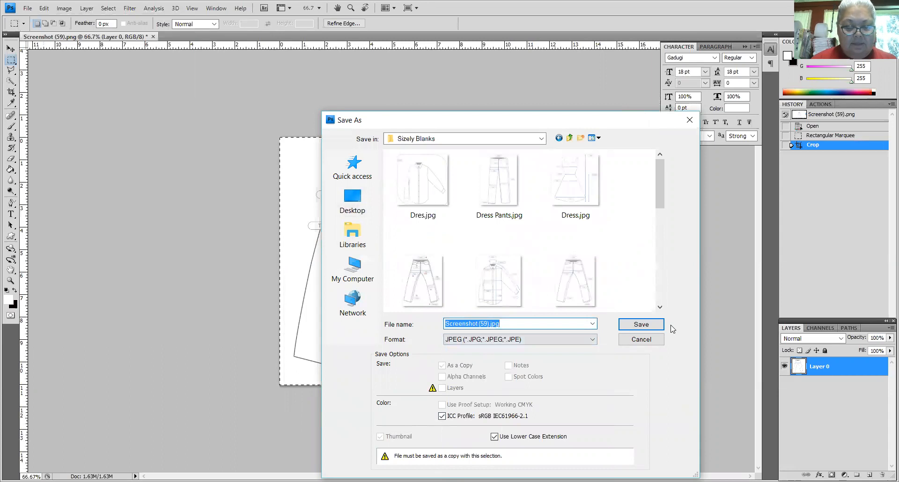
type("Jean")
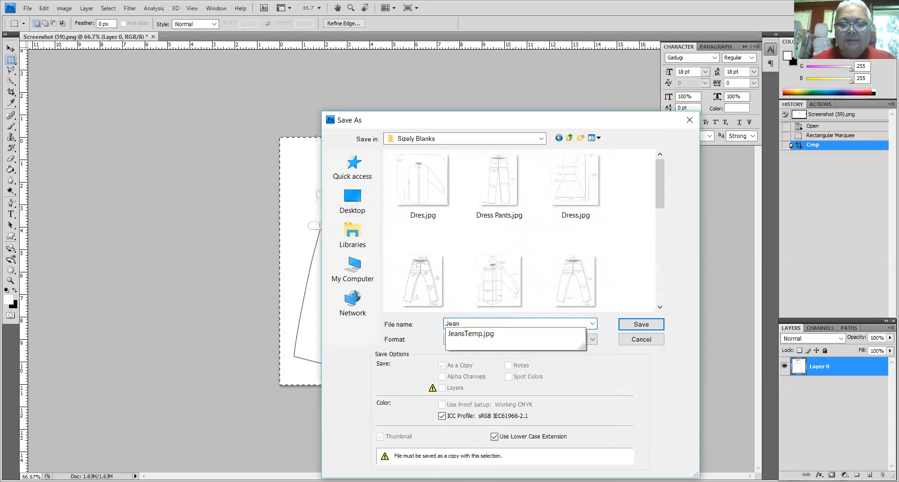
left_click(638, 328)
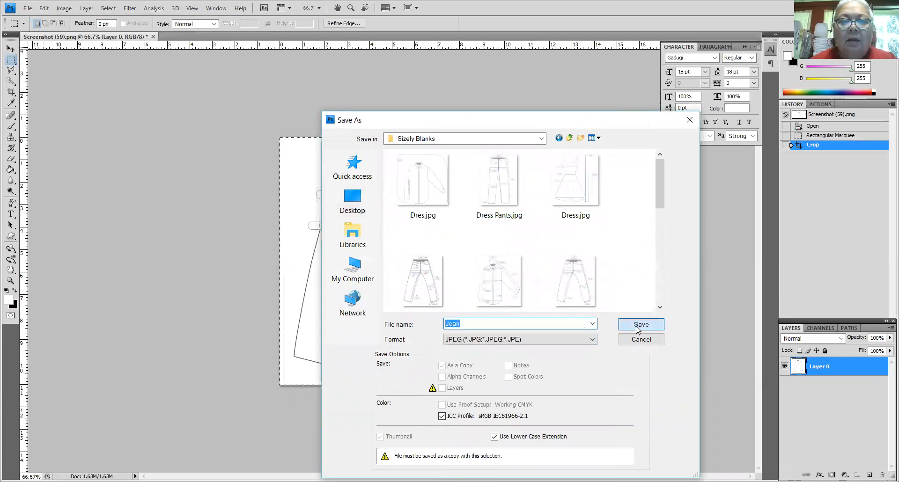
left_click(638, 328)
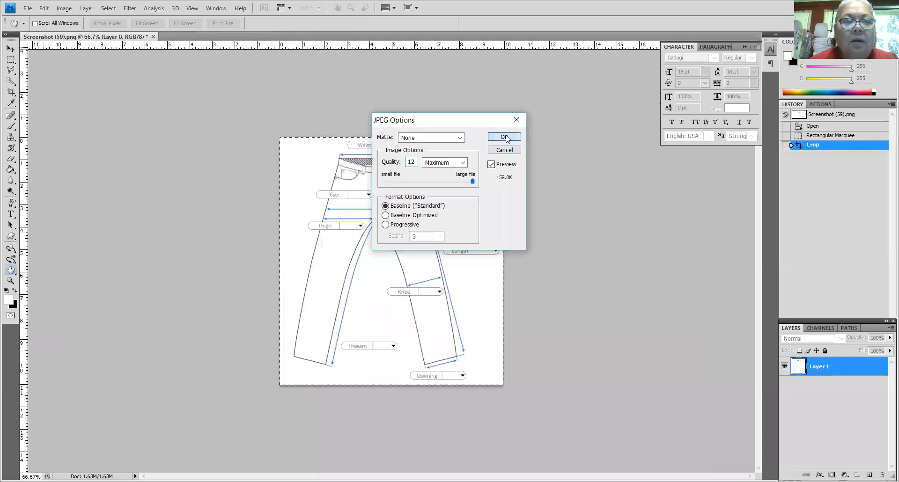
left_click(504, 137)
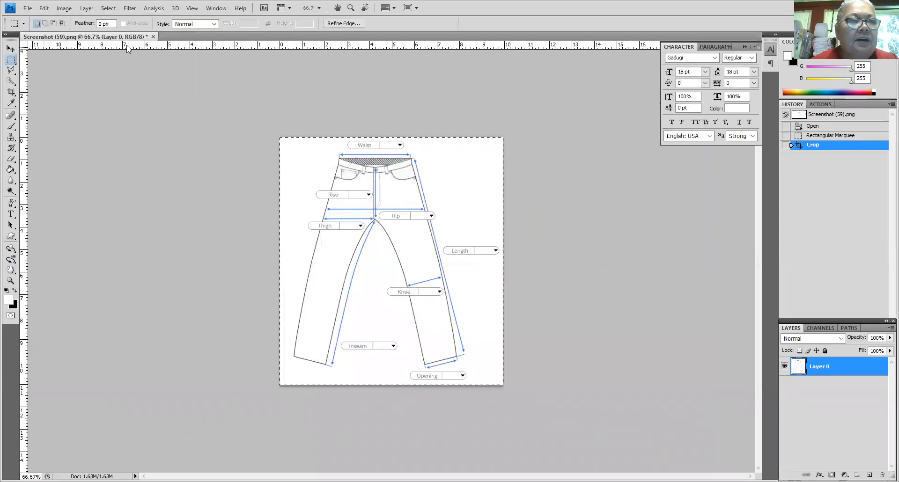
Close the cropped screenshot without saving and open Jean.jpg from the Sizely Blanks folder
left_click(153, 37)
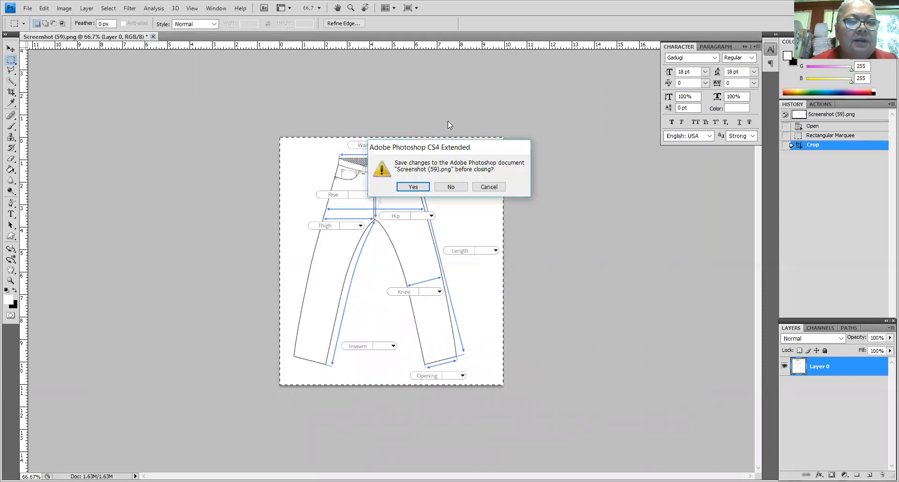
left_click(450, 187)
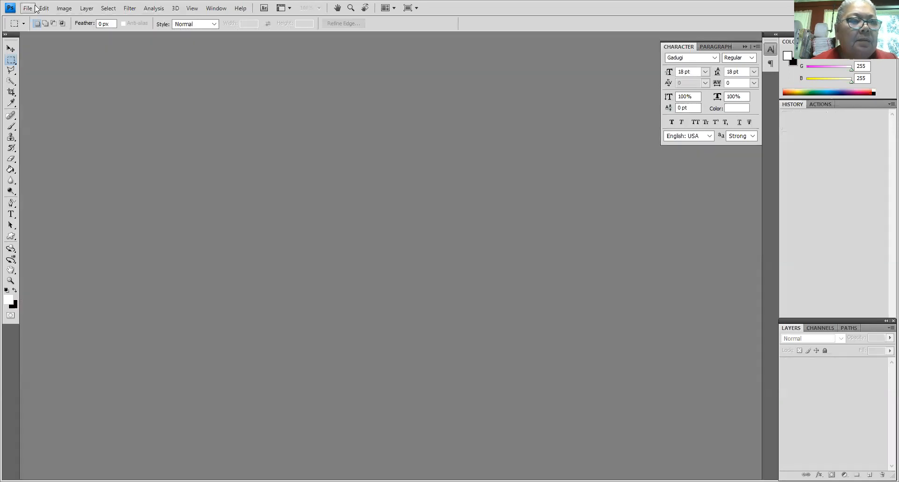
left_click(28, 9)
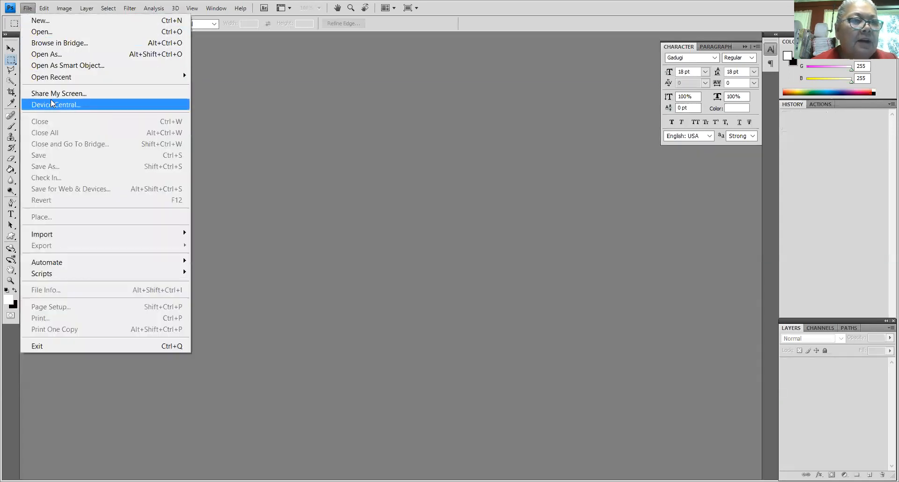
left_click(47, 33)
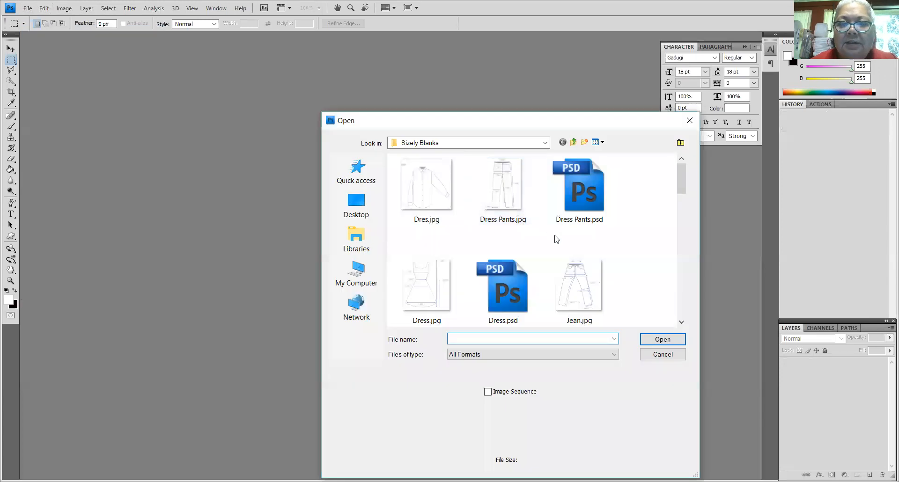
left_click(588, 294)
double_click(588, 294)
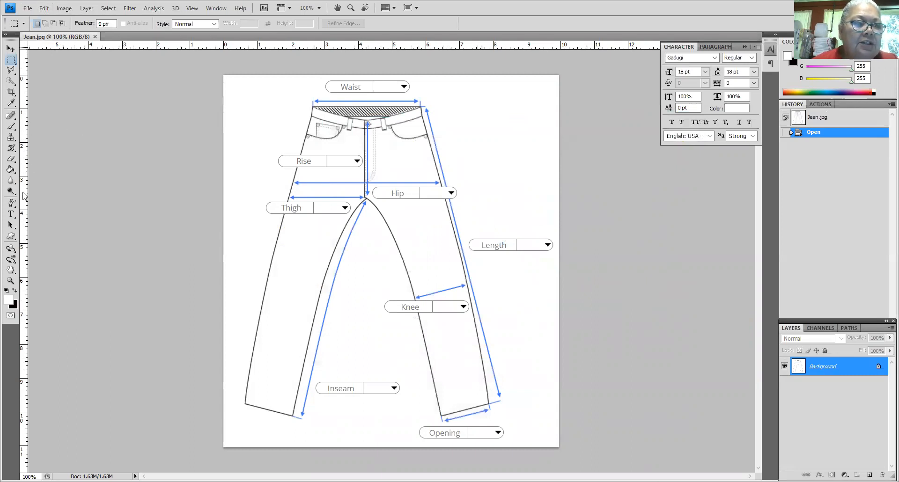
Start a text layer in the empty Waist value box and set the text color to red, ff0202
left_click(11, 214)
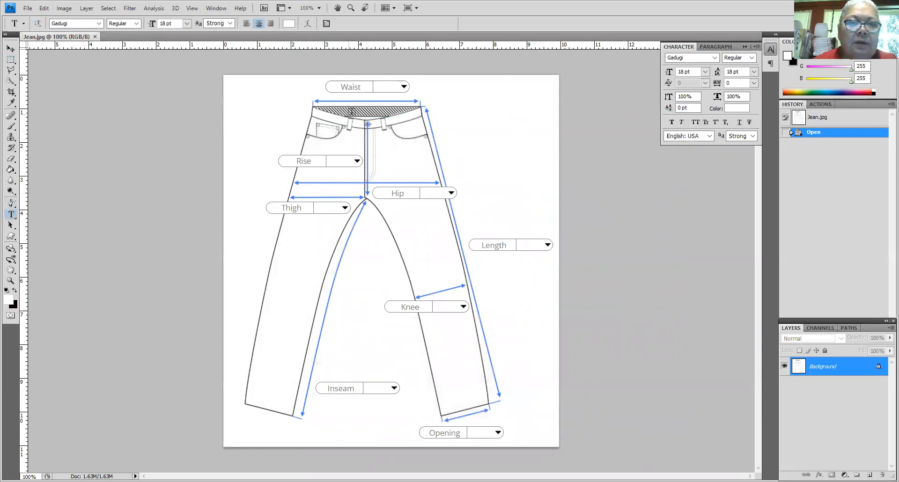
left_click(382, 87)
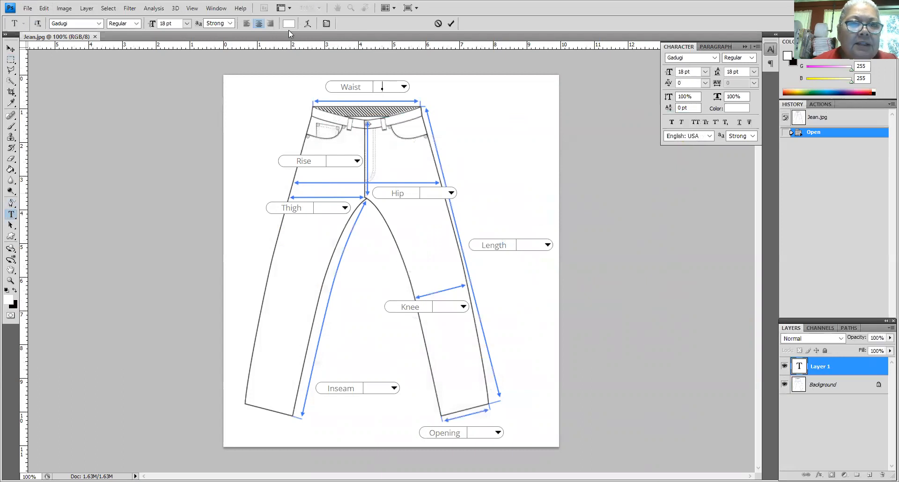
left_click(289, 24)
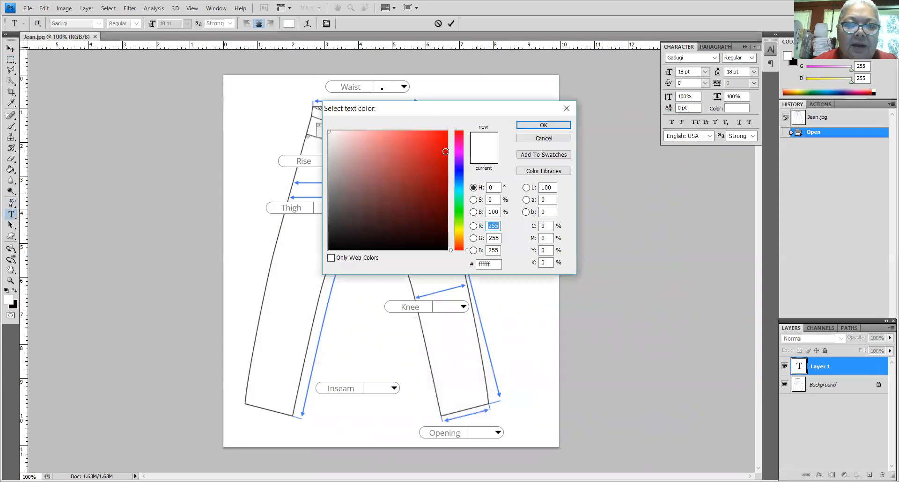
left_click(446, 131)
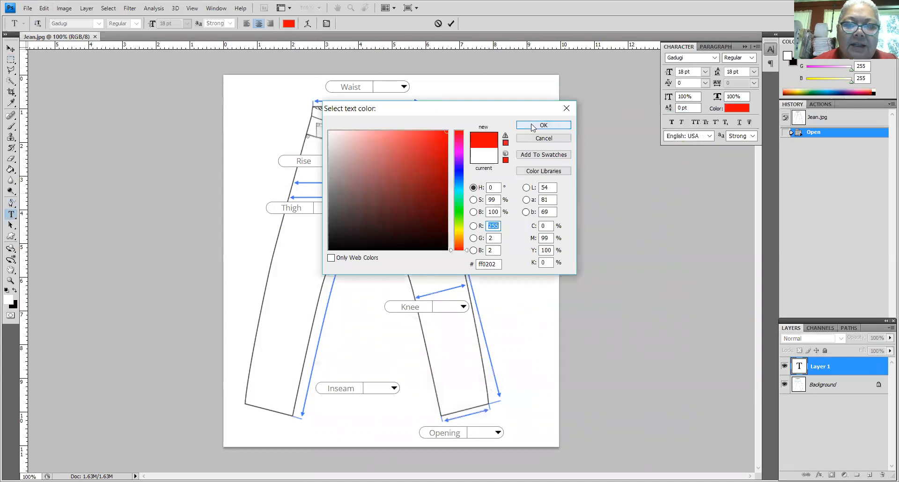
left_click(543, 125)
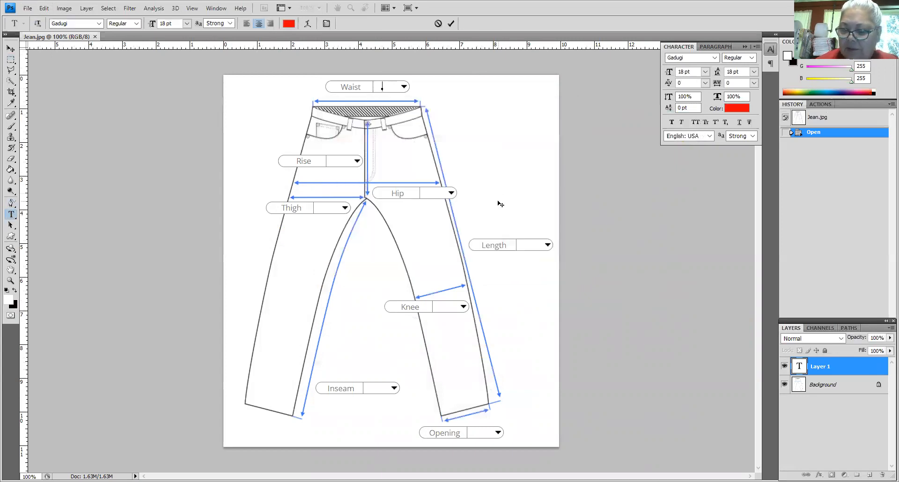
Enter 32 in the Waist value box and add a separate red text layer reading 11 in the Rise value box
type("32")
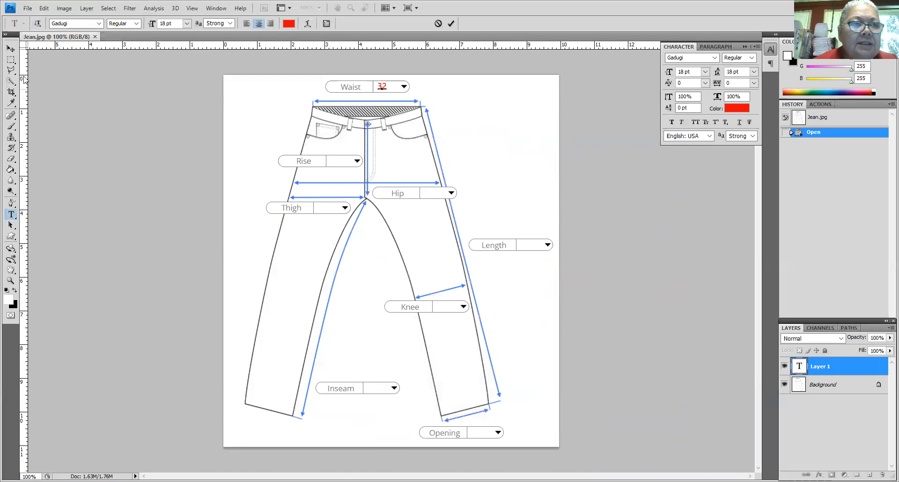
left_click(11, 49)
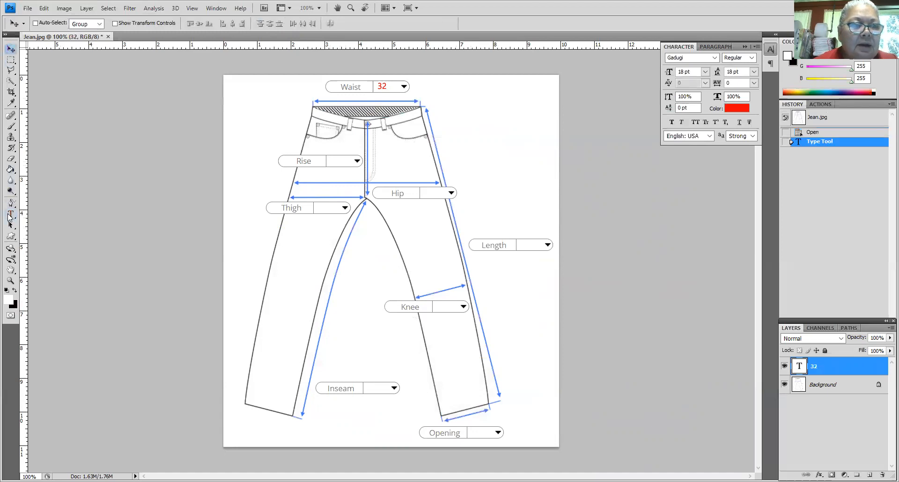
left_click(10, 216)
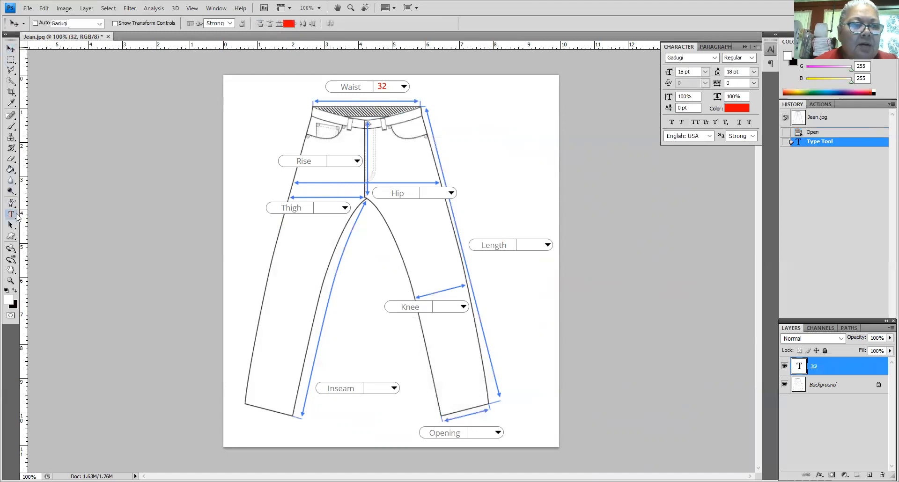
left_click(338, 162)
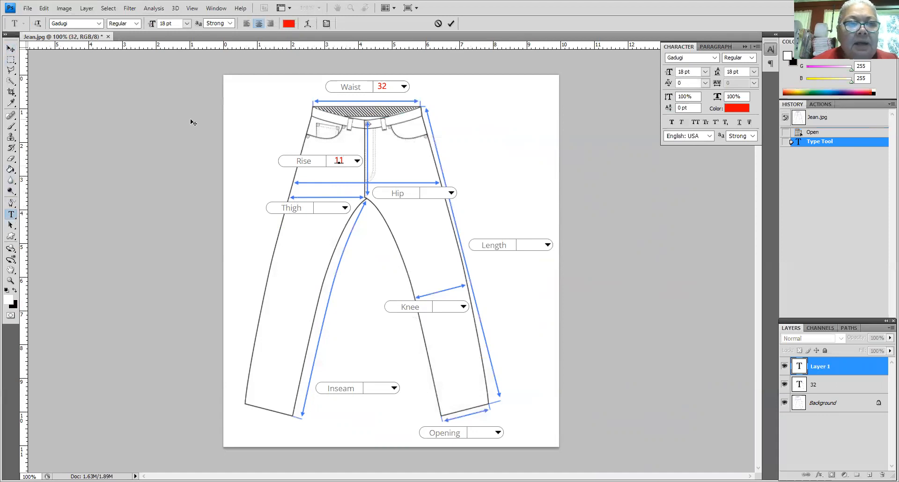
Save a JPEG copy with the 32 waist and 11 rise over JeansTemp.jpg in the Sizely Blanks folder, at maximum quality 12
left_click(28, 8)
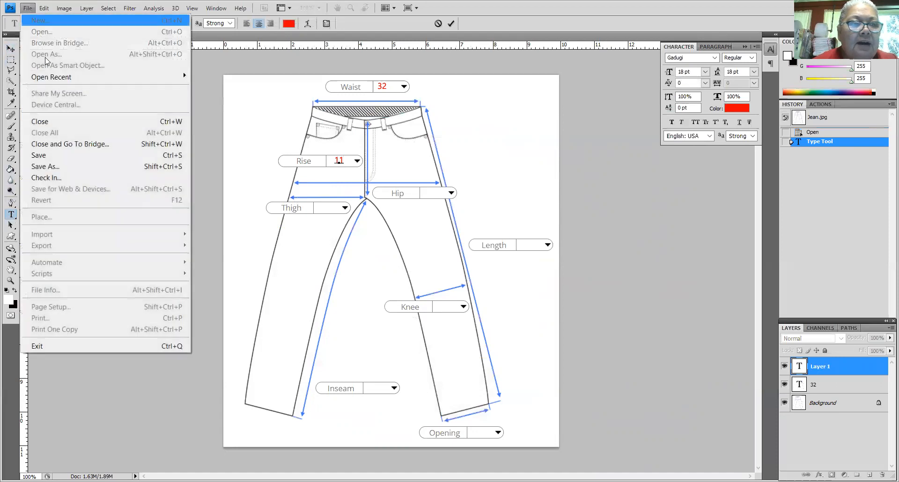
left_click(56, 166)
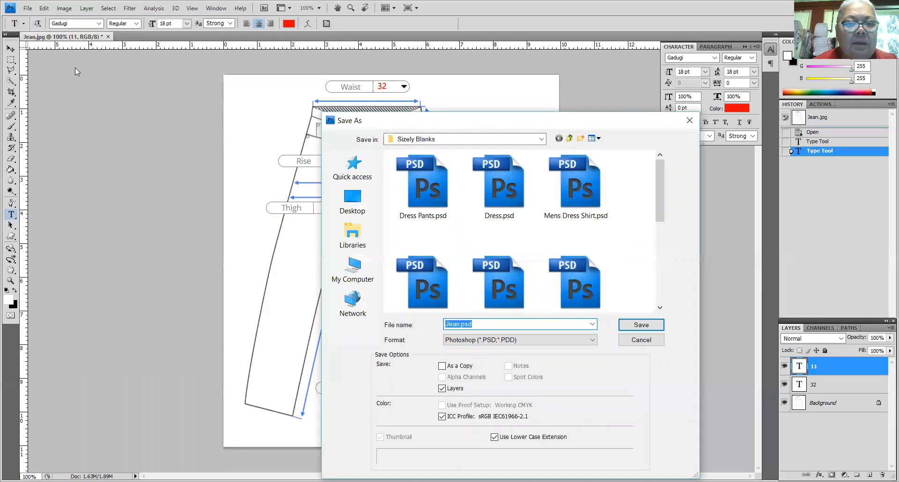
left_click(596, 344)
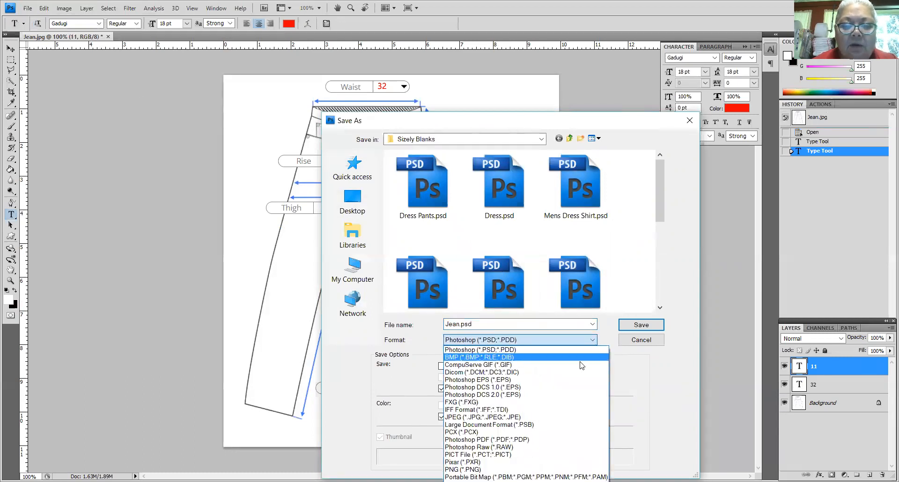
left_click(491, 418)
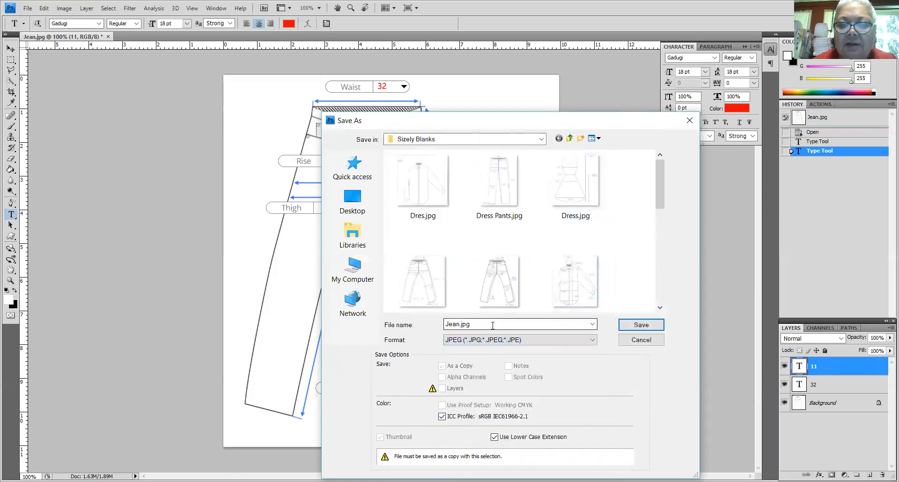
scroll(583, 255, "down", 1)
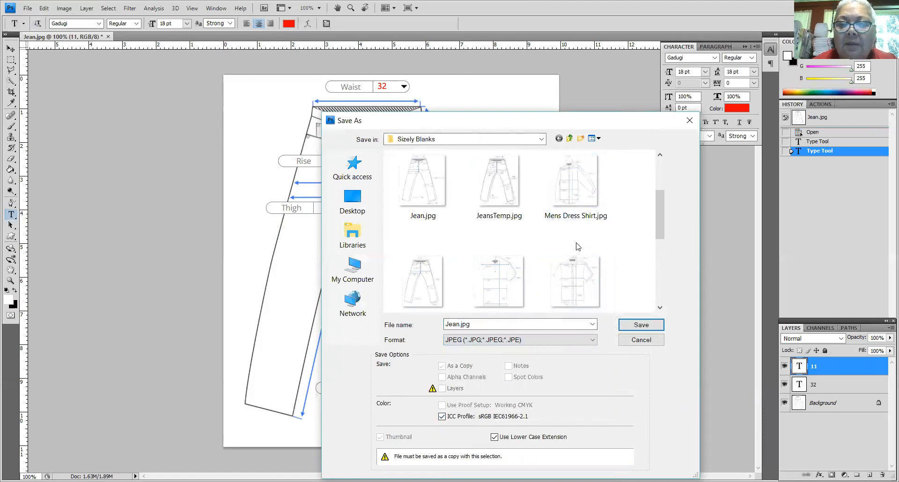
left_click(495, 194)
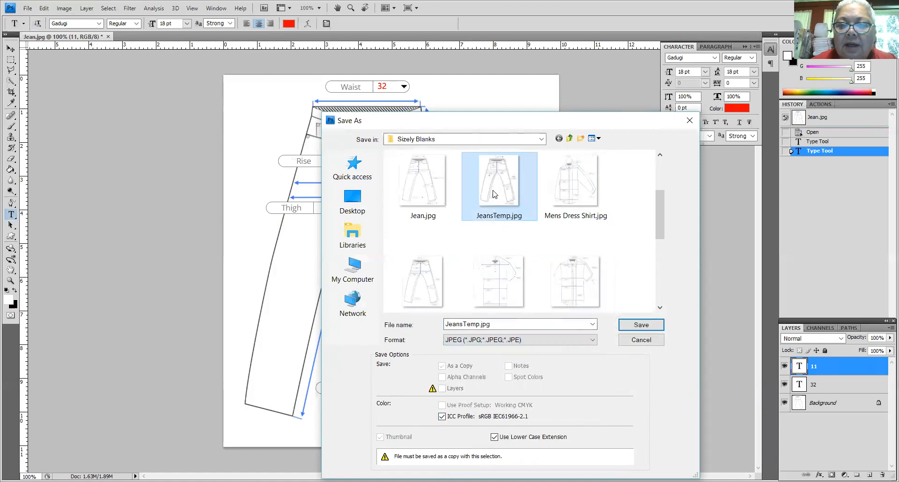
left_click(639, 325)
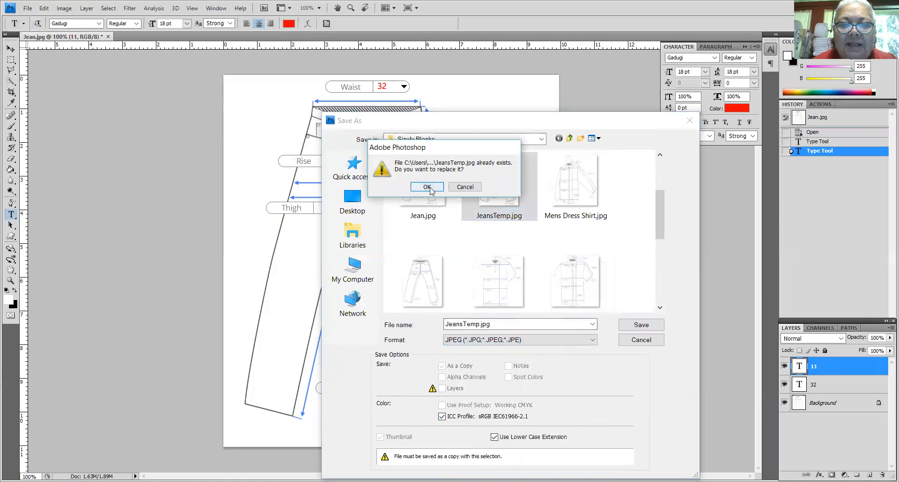
left_click(428, 188)
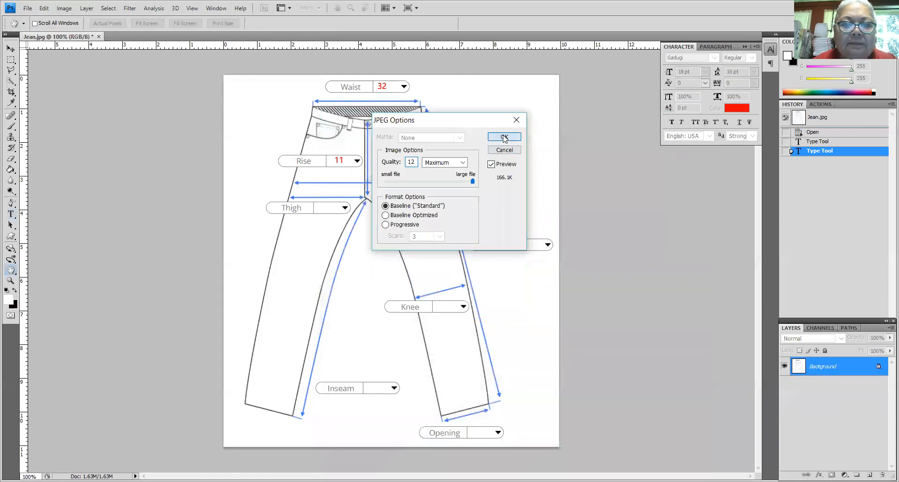
left_click(505, 137)
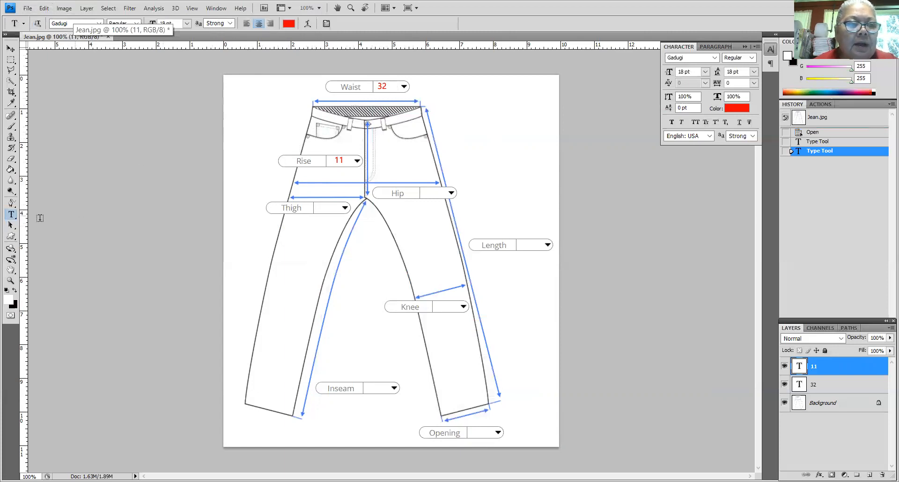
Change the Waist measurement text to 36 on its existing layer
left_click(817, 384)
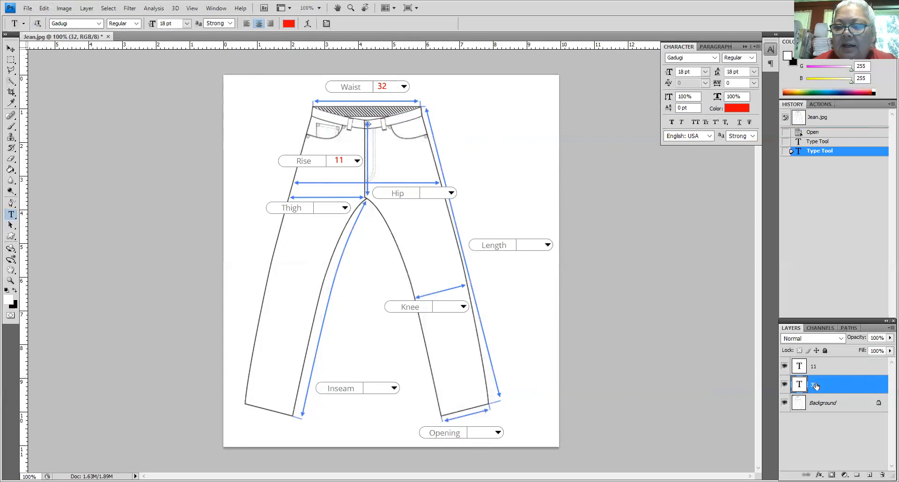
left_click(375, 87)
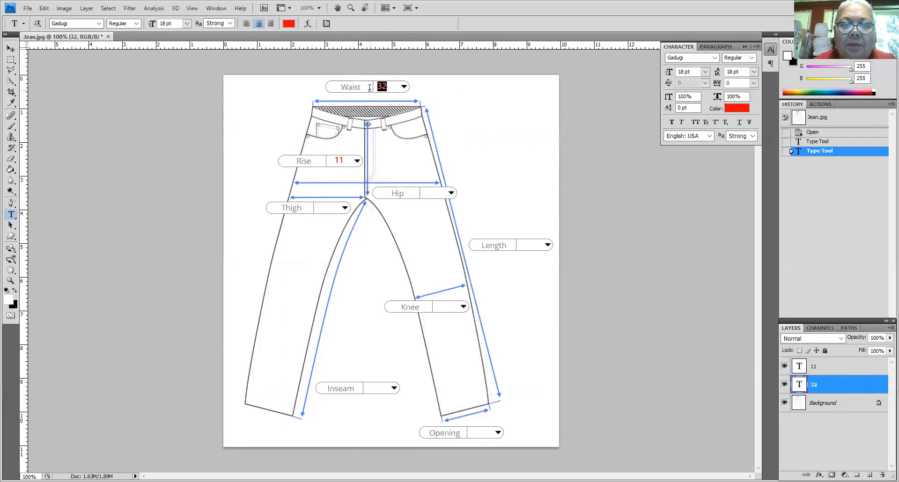
key("BackSpace")
type("6")
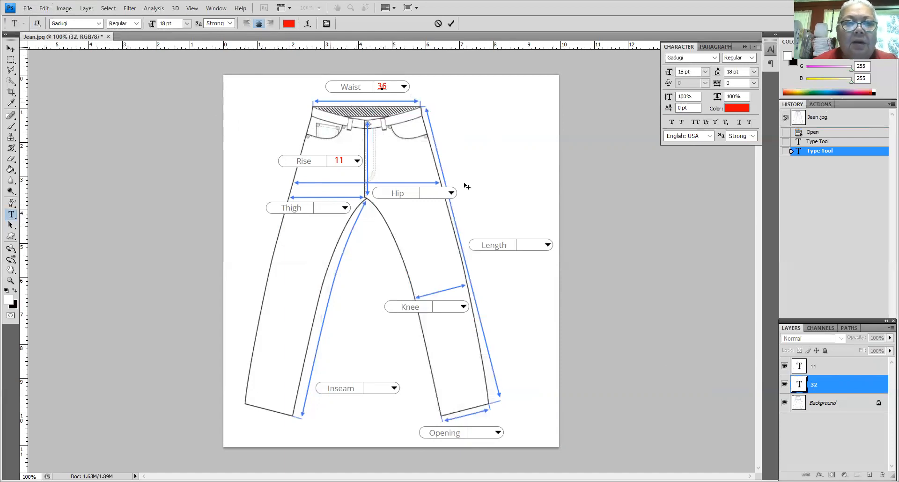
Save the version with the 36 waist as a JPEG copy, replacing JeansTemp.jpg in Sizely Blanks at maximum quality 12
left_click(27, 8)
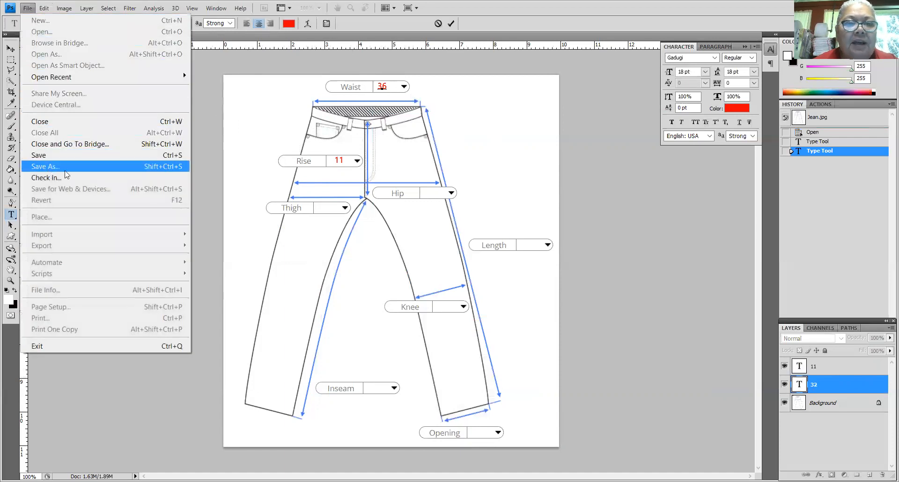
left_click(182, 168)
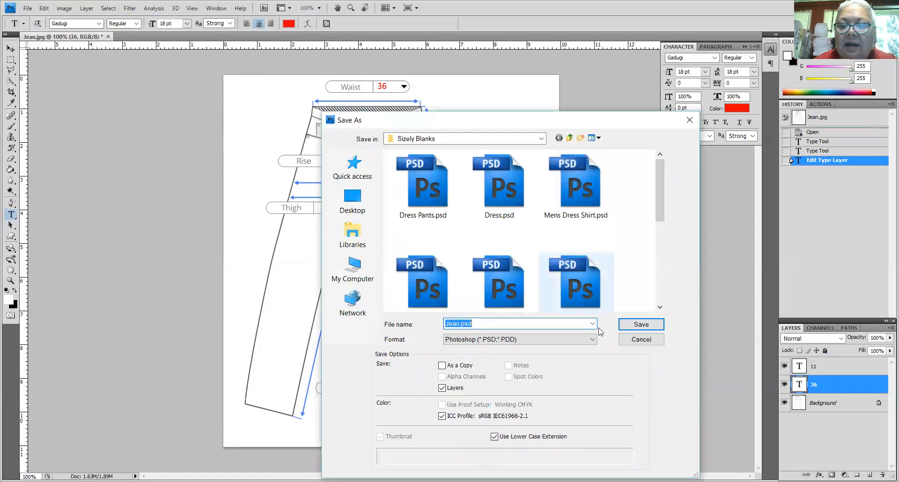
left_click(593, 340)
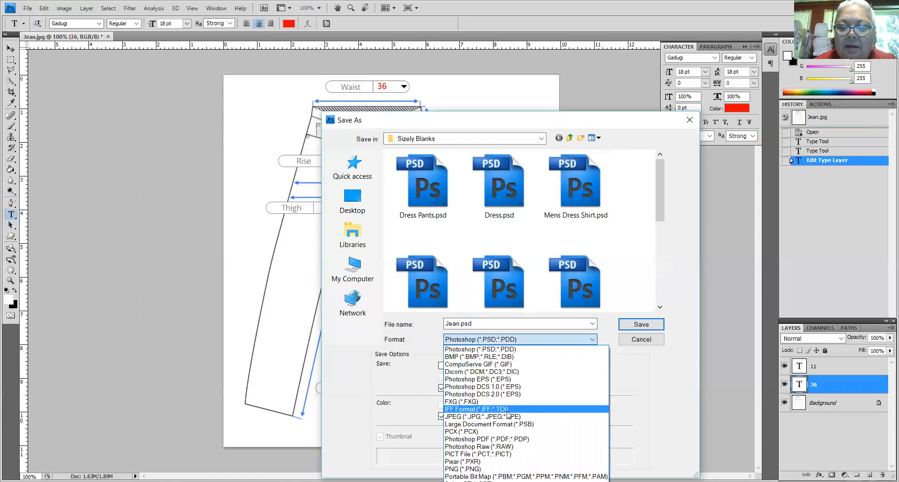
left_click(503, 417)
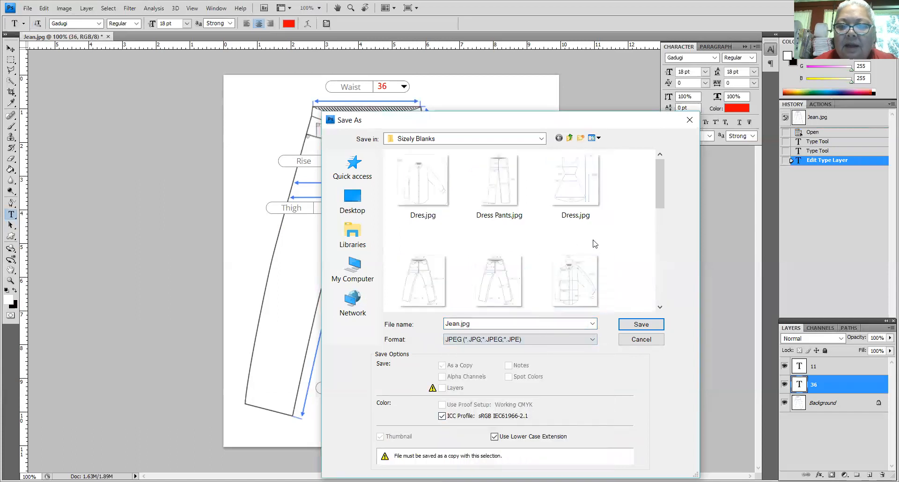
scroll(607, 240, "down", 2)
left_click(498, 197)
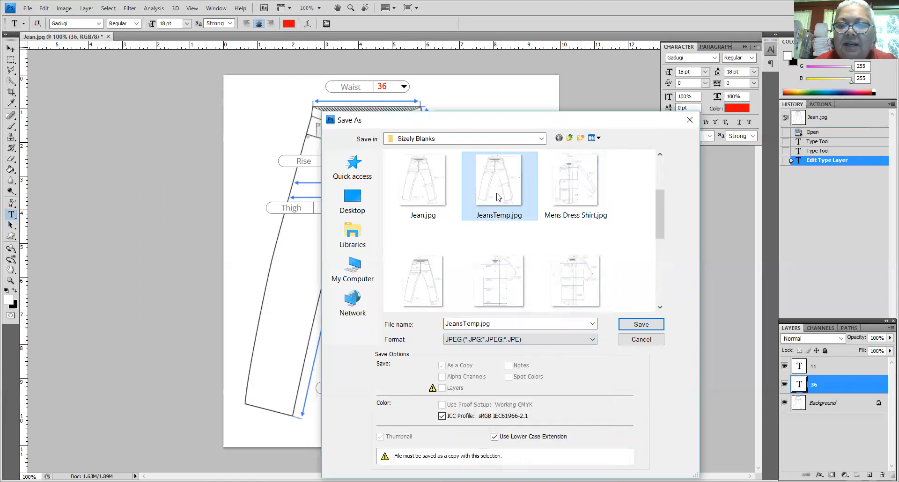
double_click(498, 197)
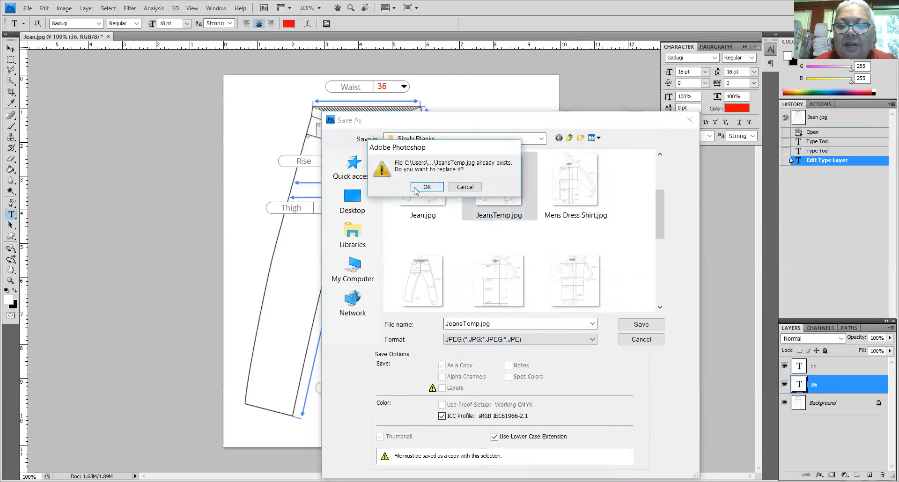
left_click(415, 188)
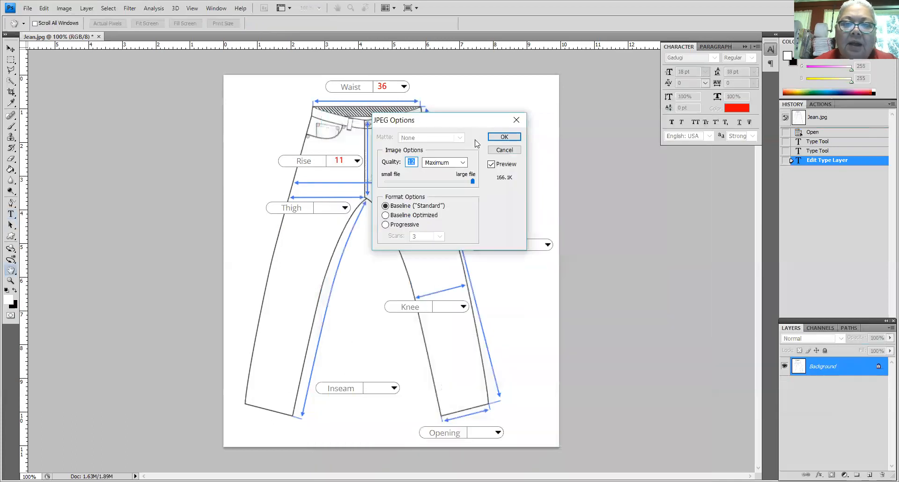
left_click(505, 137)
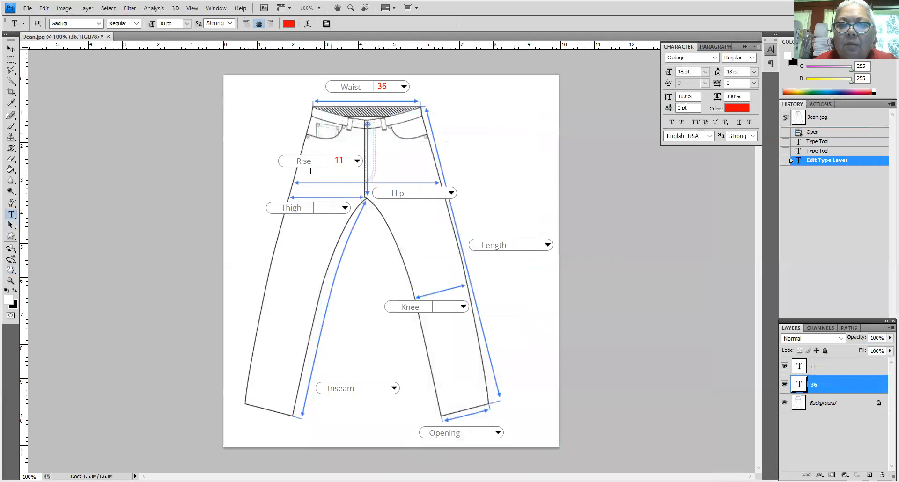